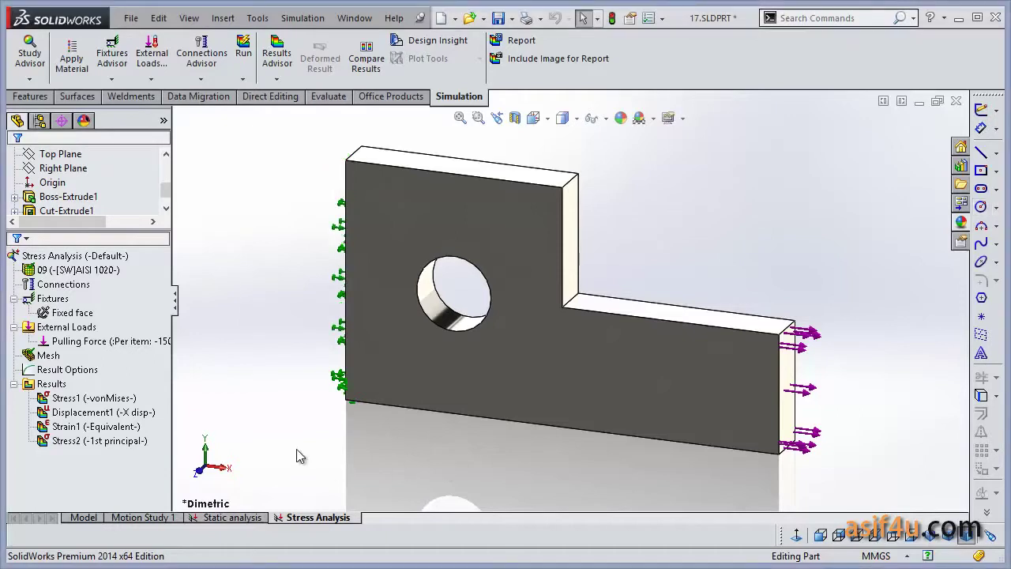
# Step: Start a new Define Factor Of Safety Plot from the bracket study's Results folder
pyautogui.click(47, 385)
pyautogui.rightClick(46, 387)
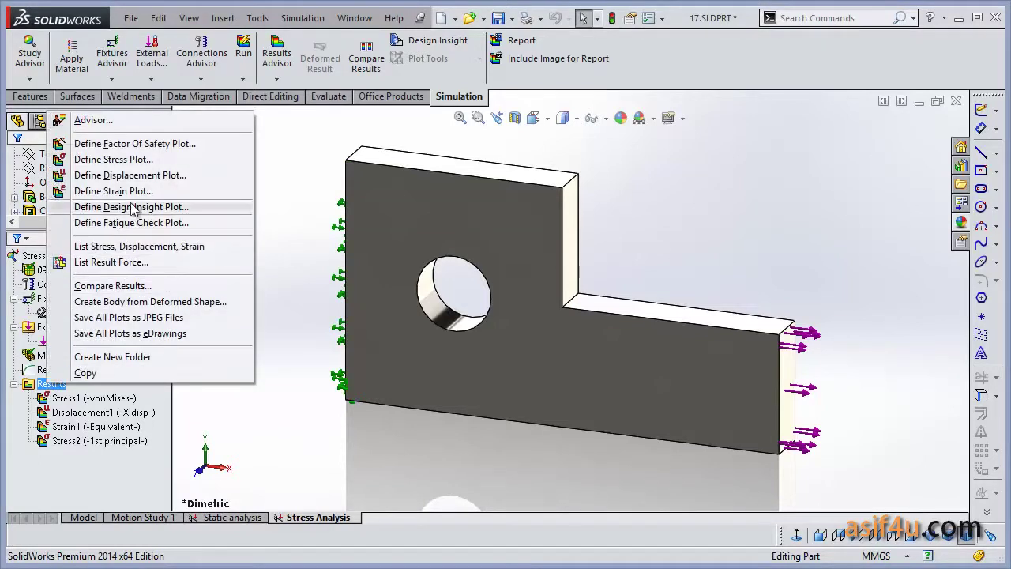
pyautogui.click(144, 149)
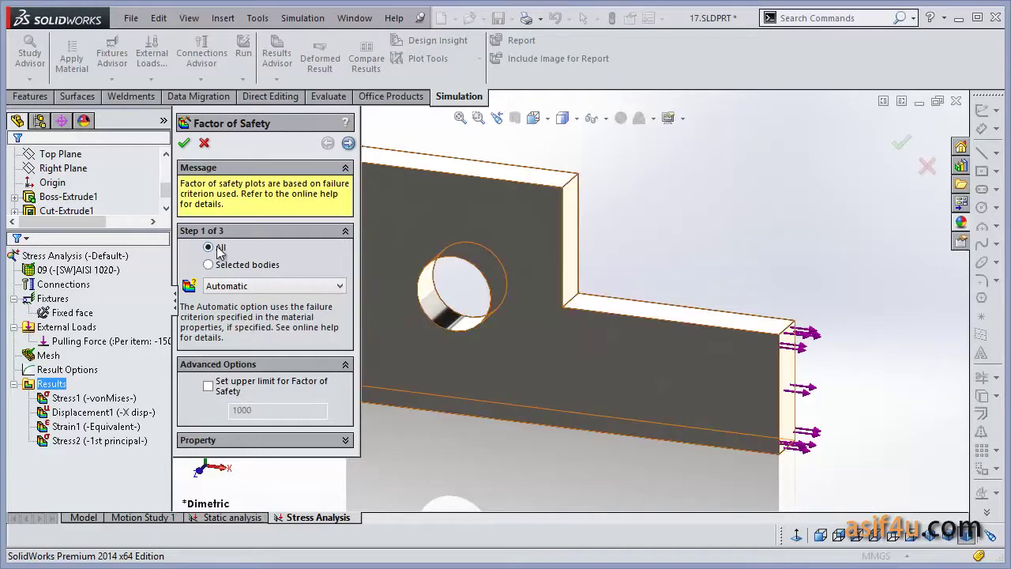
pyautogui.click(277, 288)
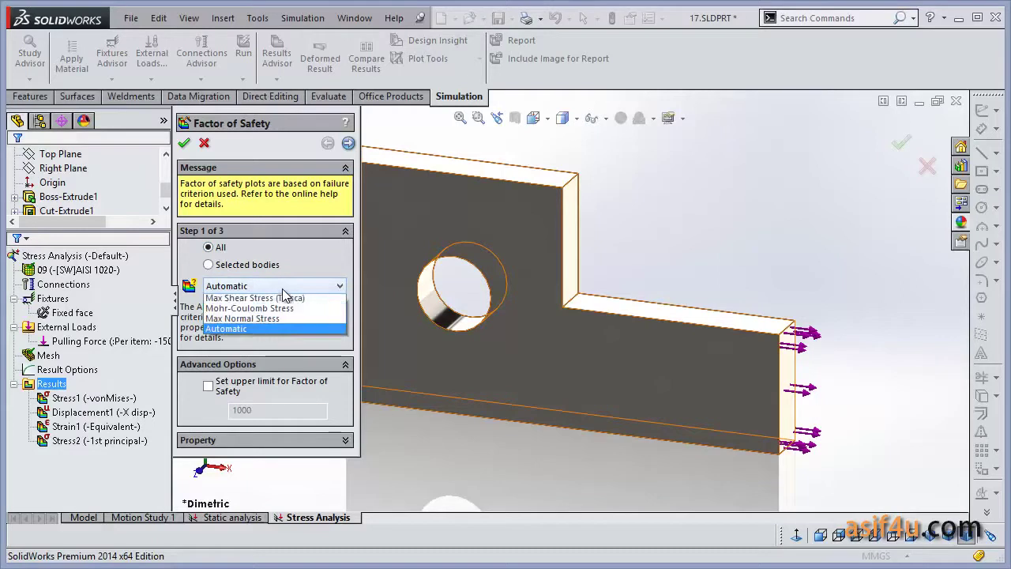
pyautogui.click(237, 340)
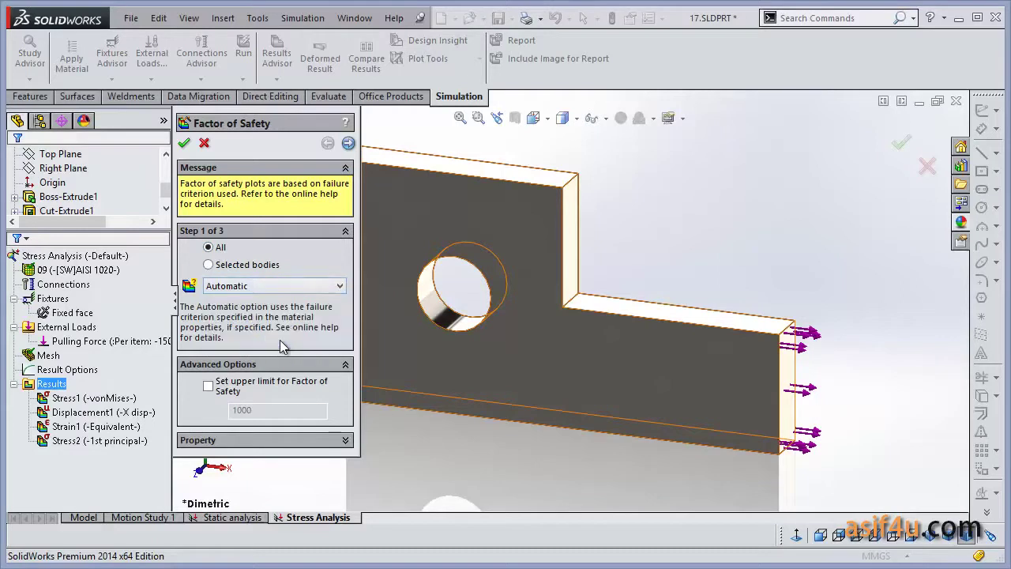
pyautogui.click(248, 289)
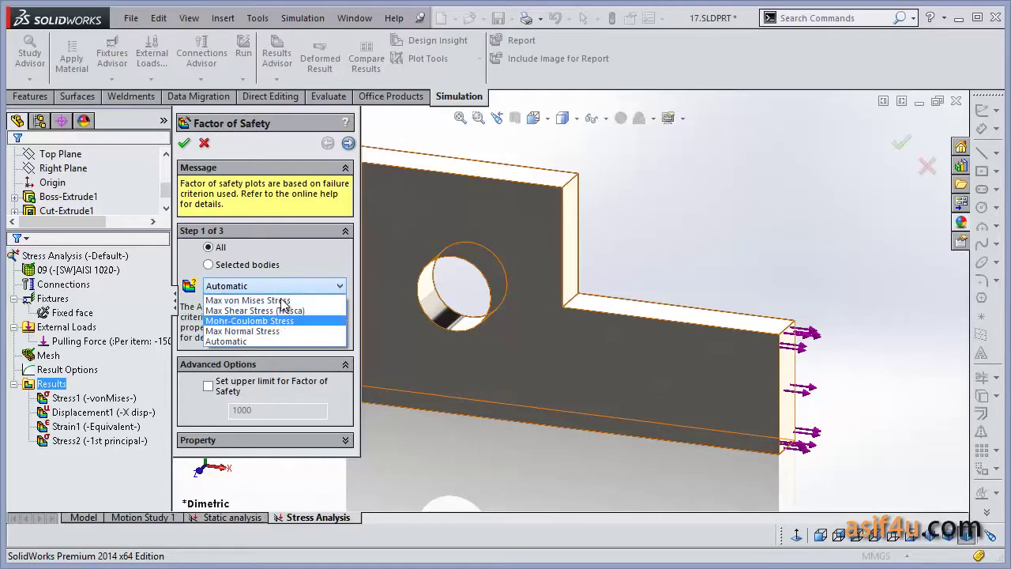
pyautogui.click(287, 271)
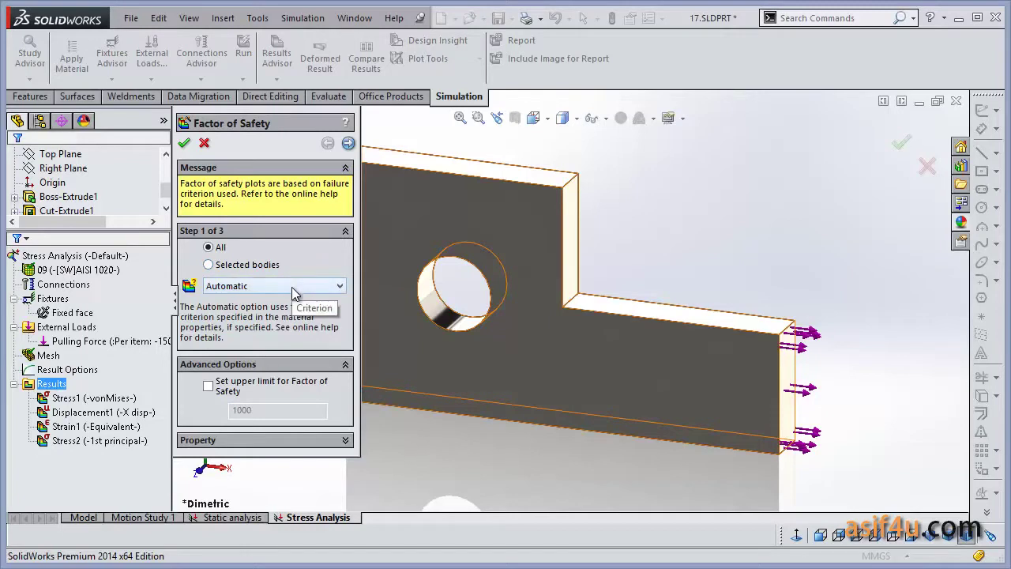
pyautogui.click(292, 287)
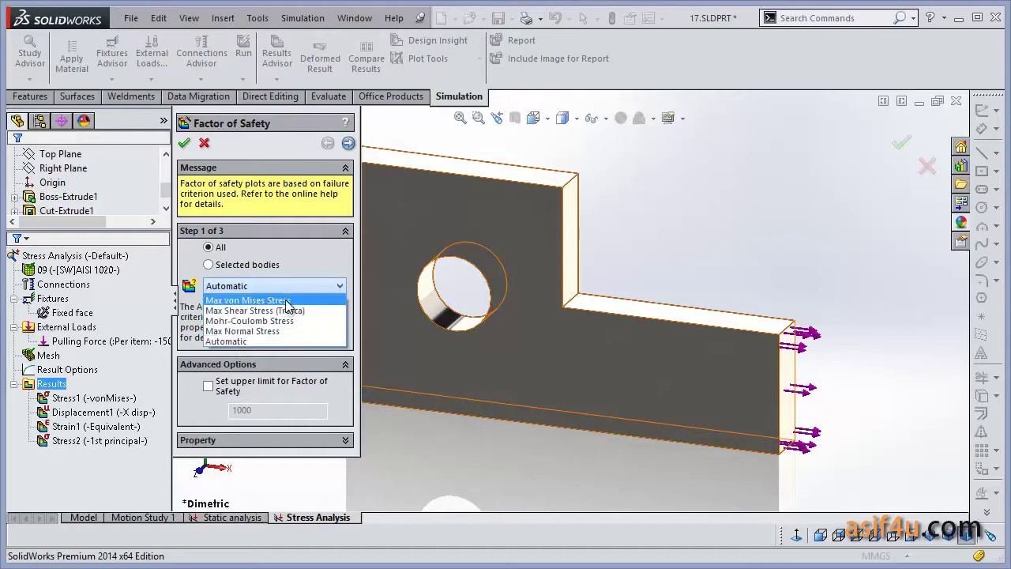
# Step: Set the Step 1 failure criterion to Max von Mises Stress instead of Automatic
pyautogui.click(289, 341)
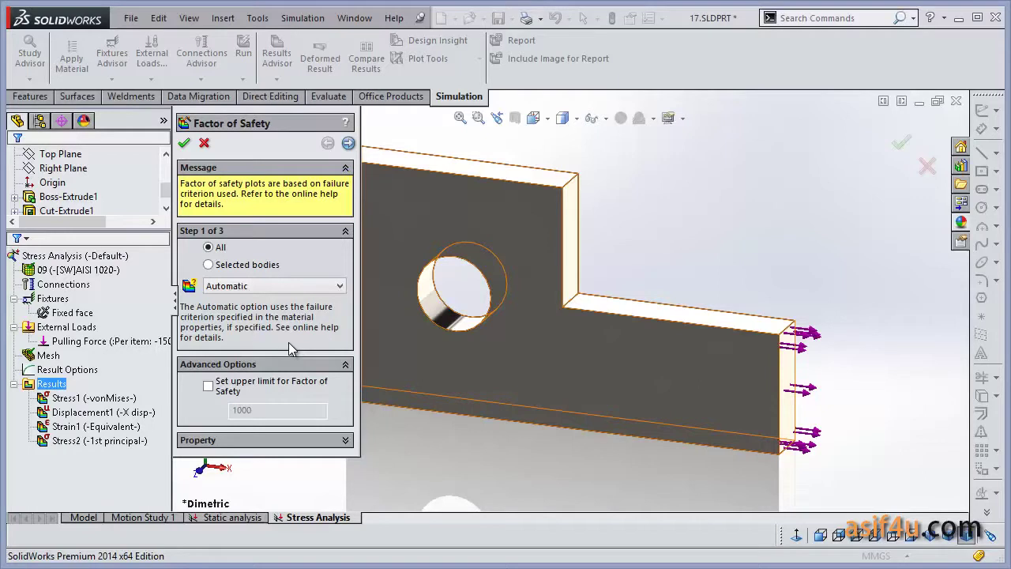
pyautogui.click(312, 287)
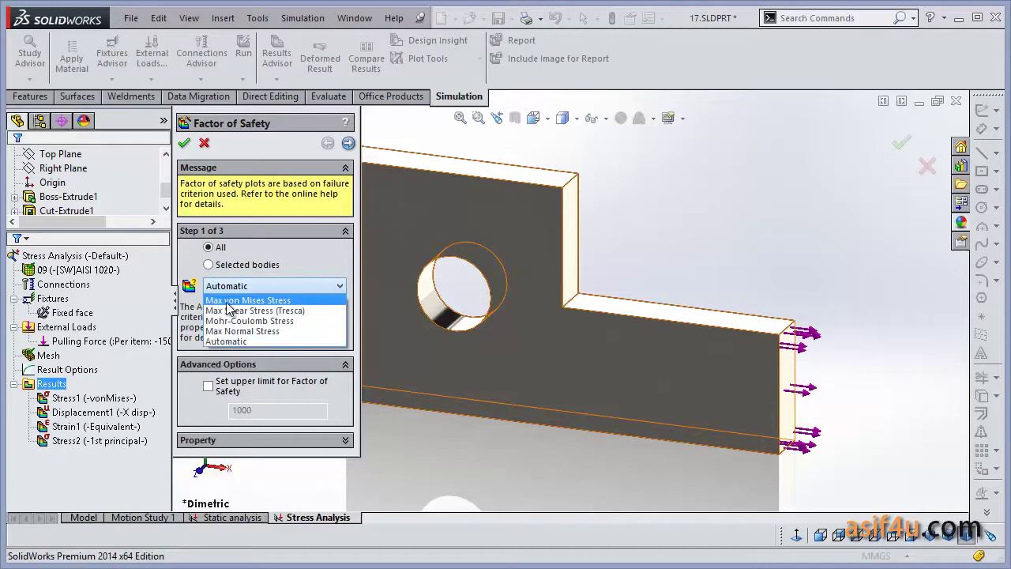
pyautogui.click(308, 301)
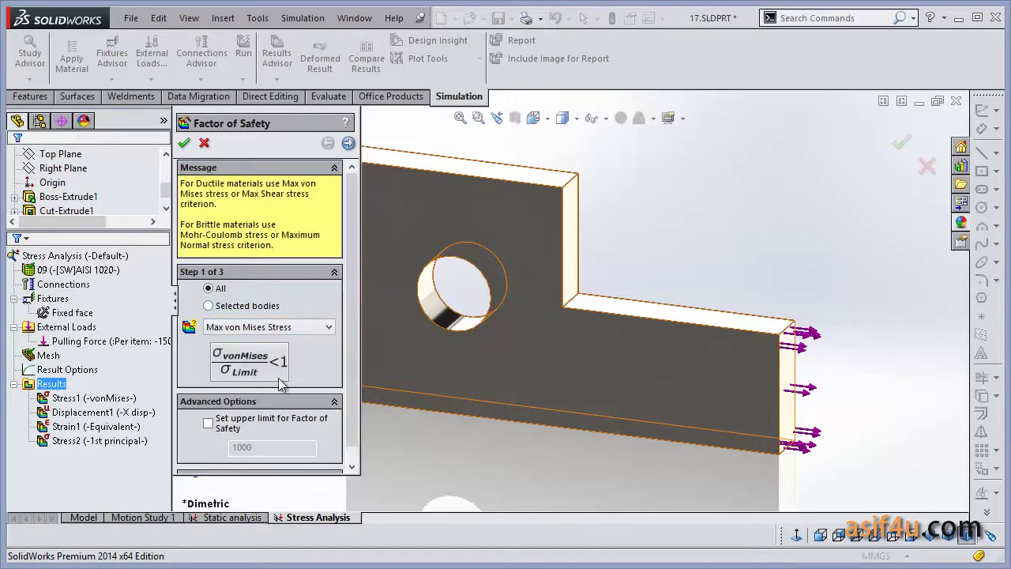
# Step: Advance to Step 2 and set the stress units to N/mm^2 (MPa)
pyautogui.click(348, 144)
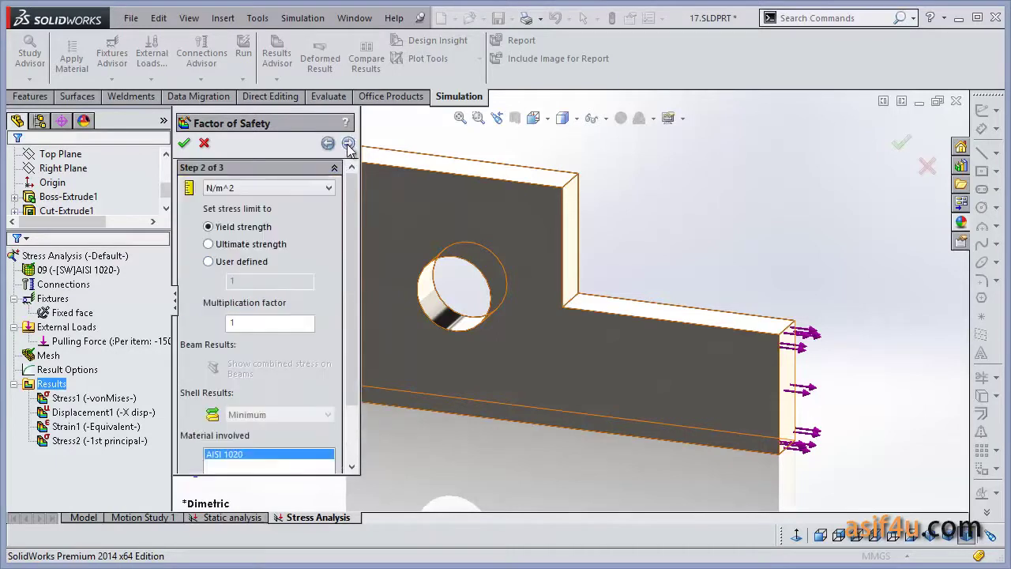
pyautogui.click(324, 189)
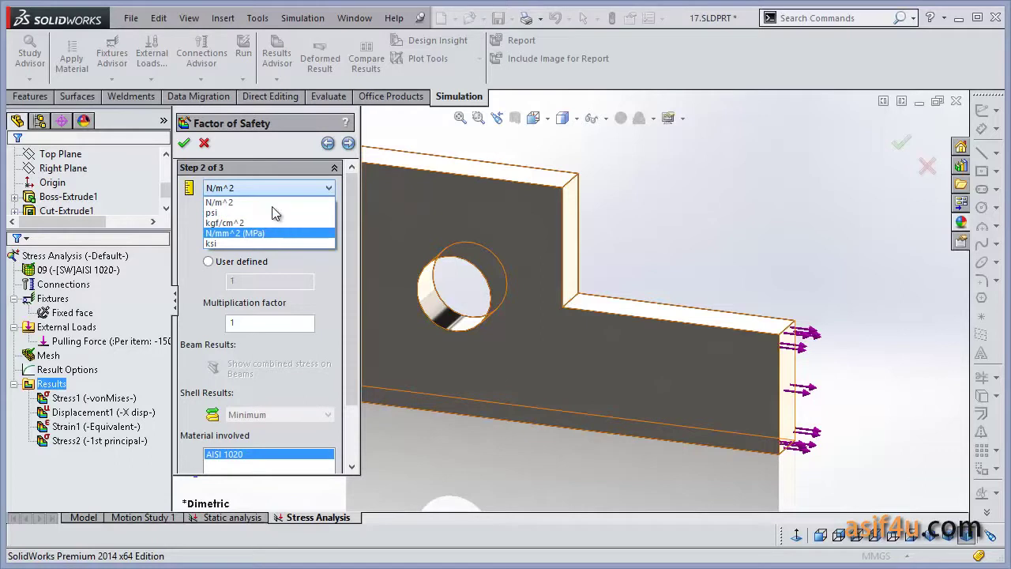
pyautogui.click(274, 235)
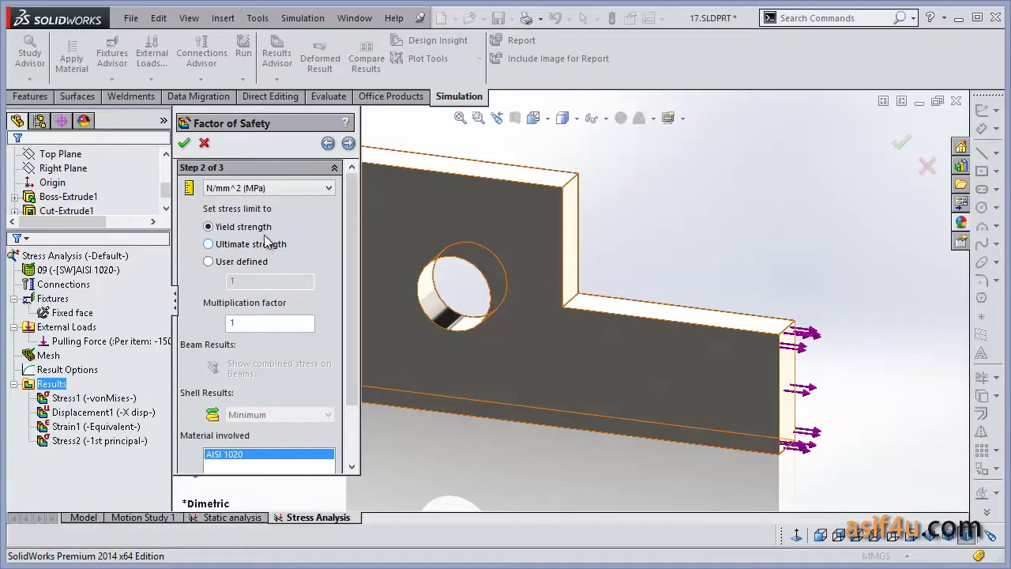
pyautogui.click(326, 144)
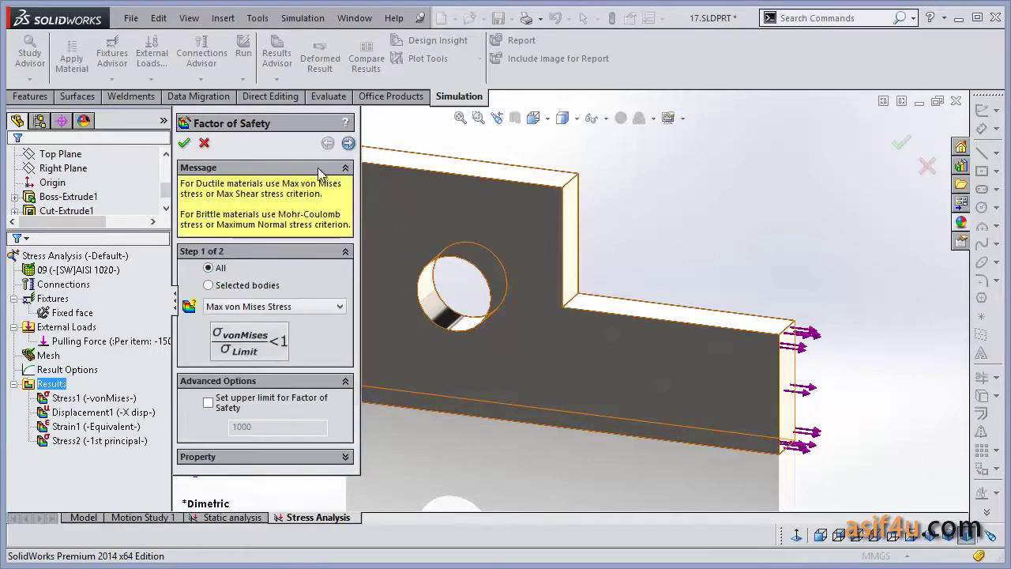
pyautogui.click(297, 307)
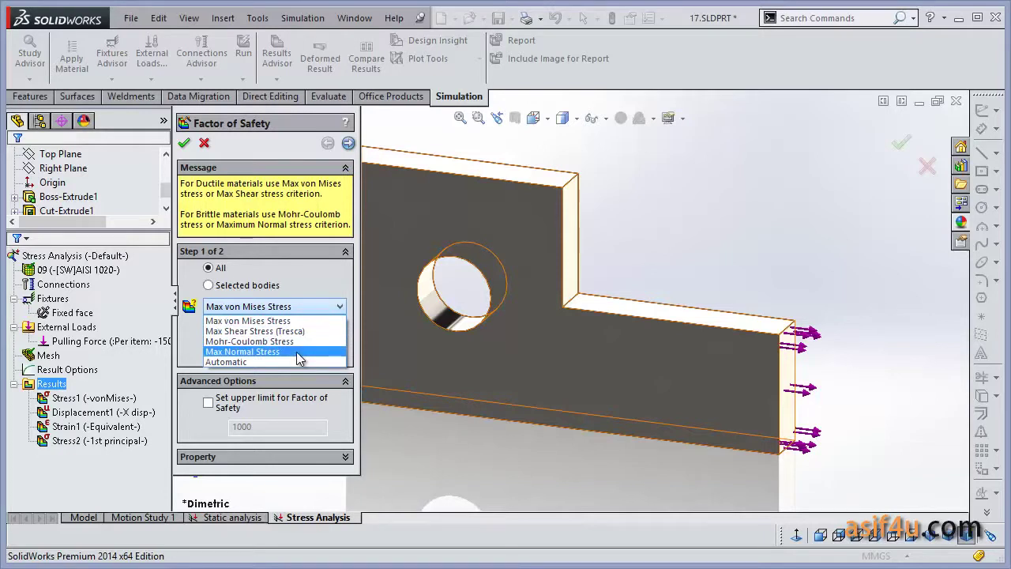
pyautogui.click(248, 321)
pyautogui.click(348, 143)
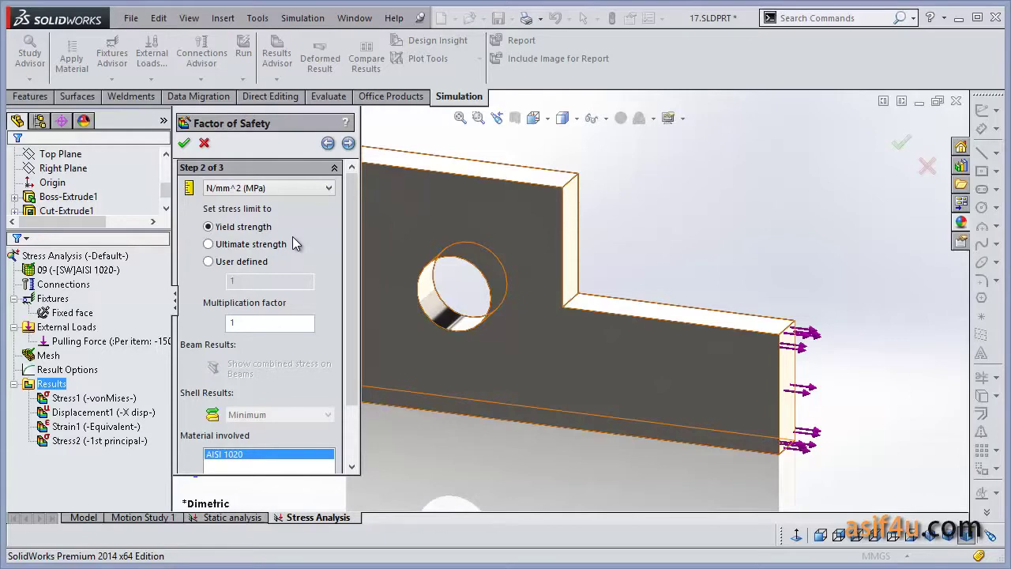
# Step: Try a user-defined stress limit of 1, revert to Yield strength, and advance to Step 3
pyautogui.click(259, 262)
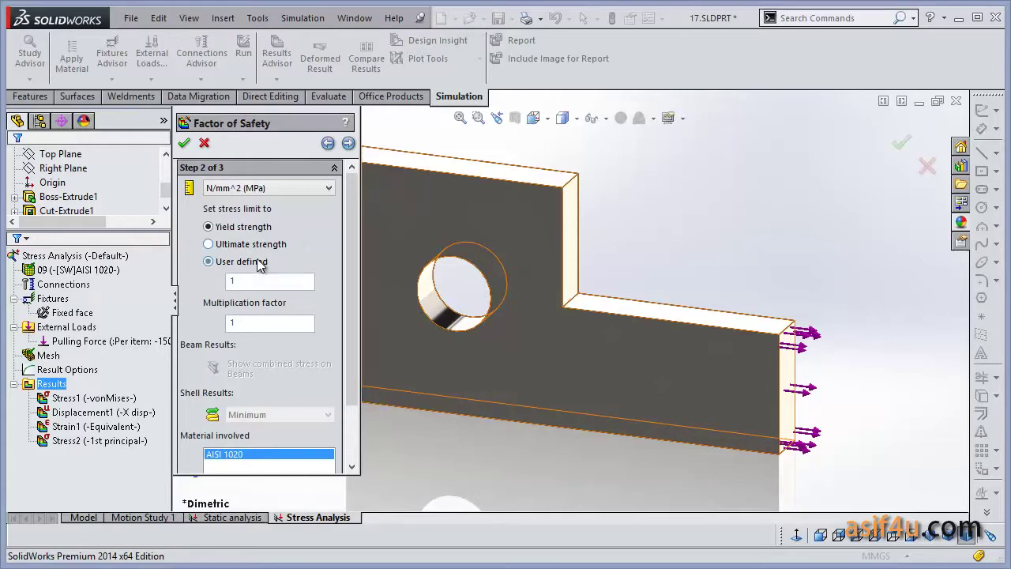
pyautogui.click(267, 280)
pyautogui.write('1')
pyautogui.click(237, 229)
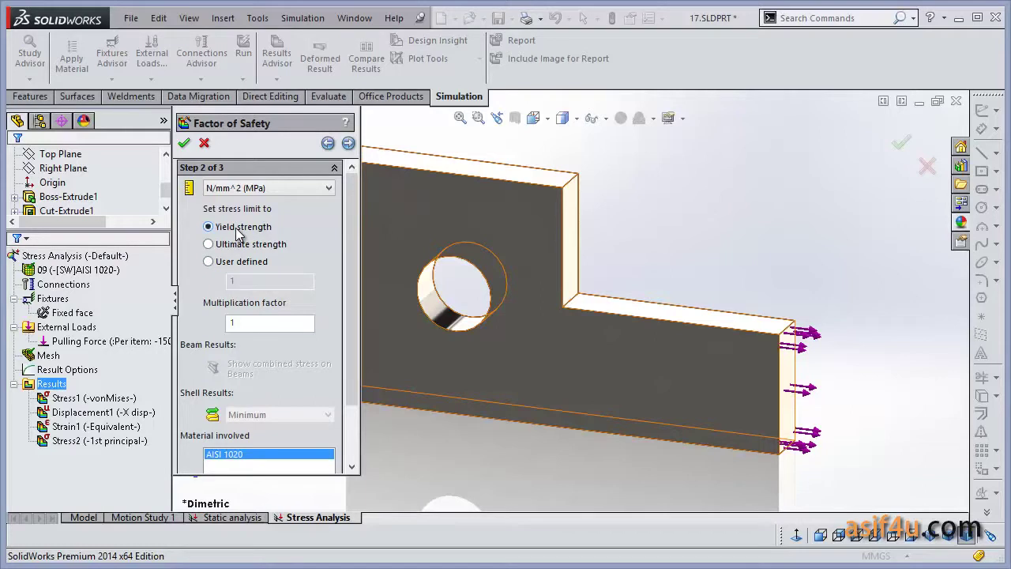
pyautogui.click(349, 144)
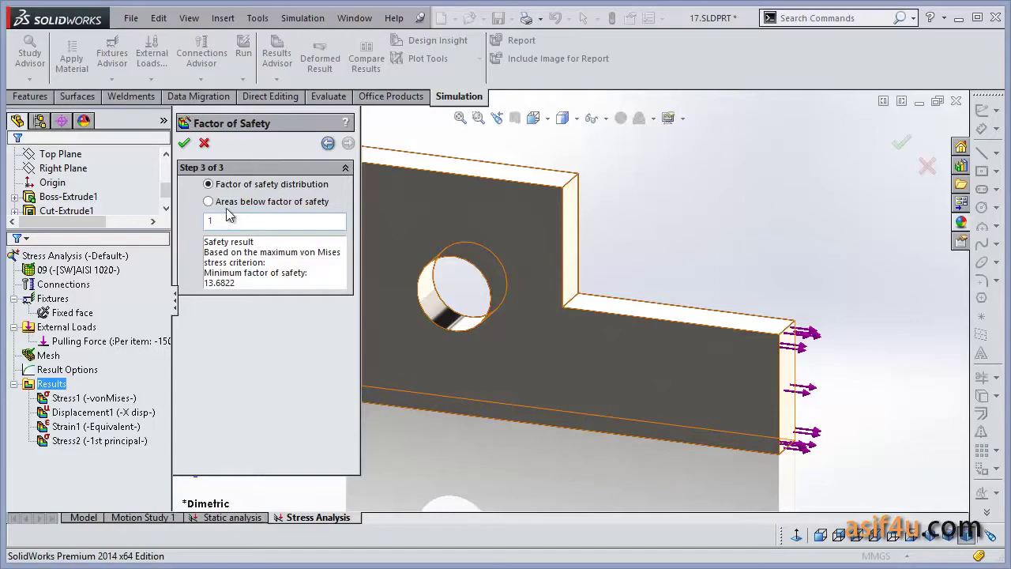
# Step: Show only areas below factor of safety 17 and create the Factor of Safety1 plot
pyautogui.click(208, 201)
pyautogui.press('Tab')
pyautogui.write('17')
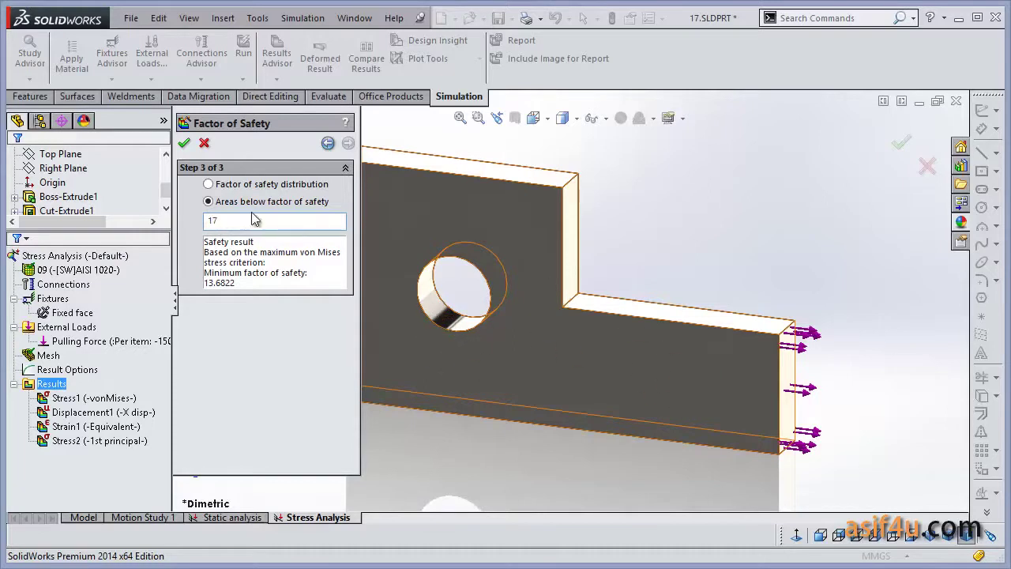
pyautogui.click(184, 143)
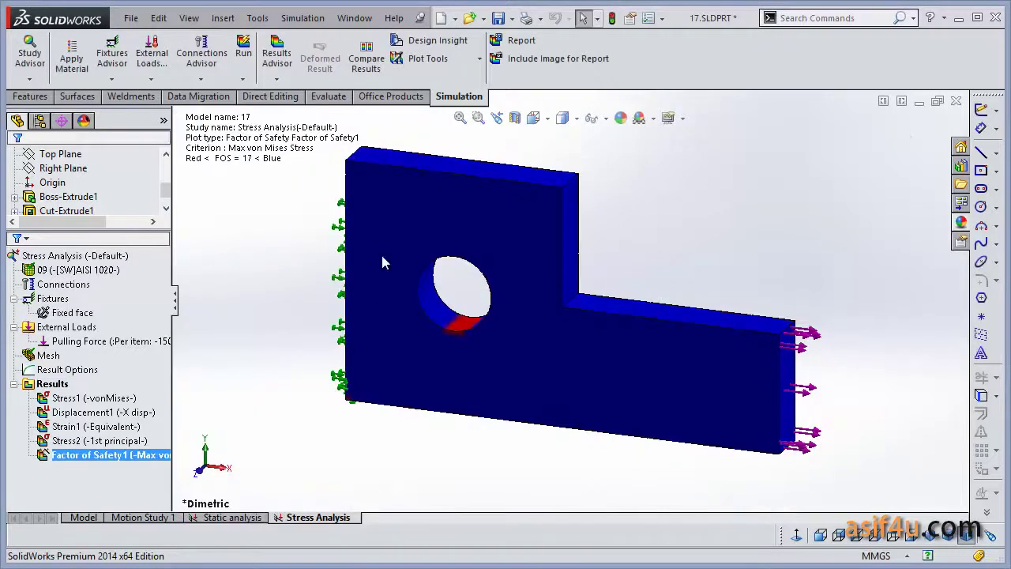
pyautogui.scroll(-2, 439, 348)
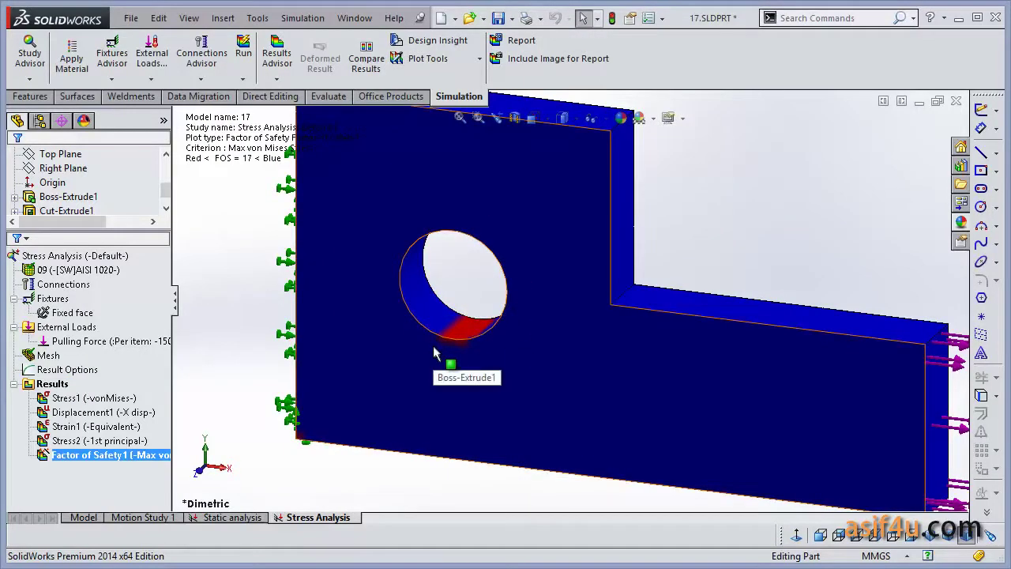
pyautogui.scroll(2, 474, 308)
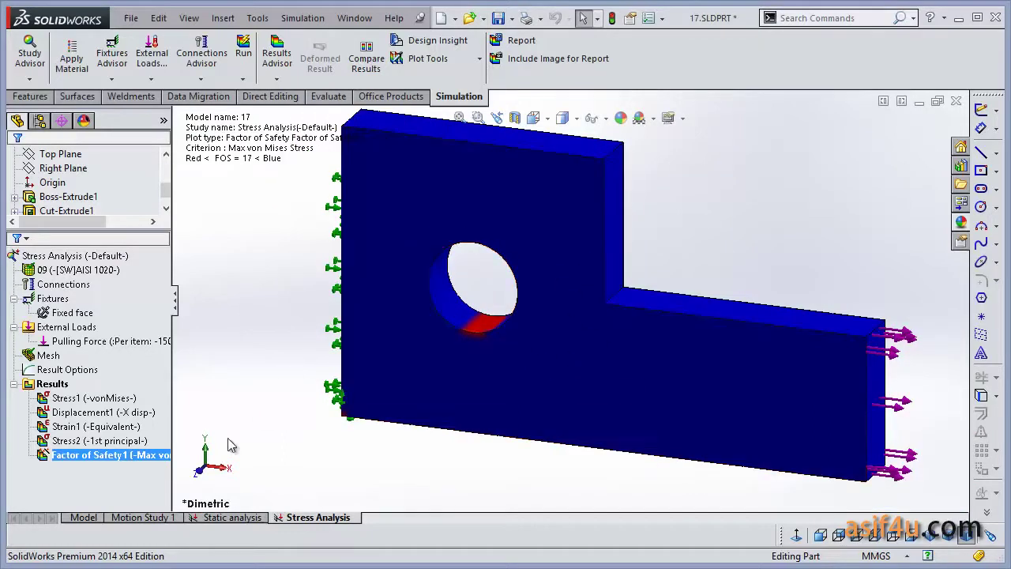
pyautogui.rightClick(154, 458)
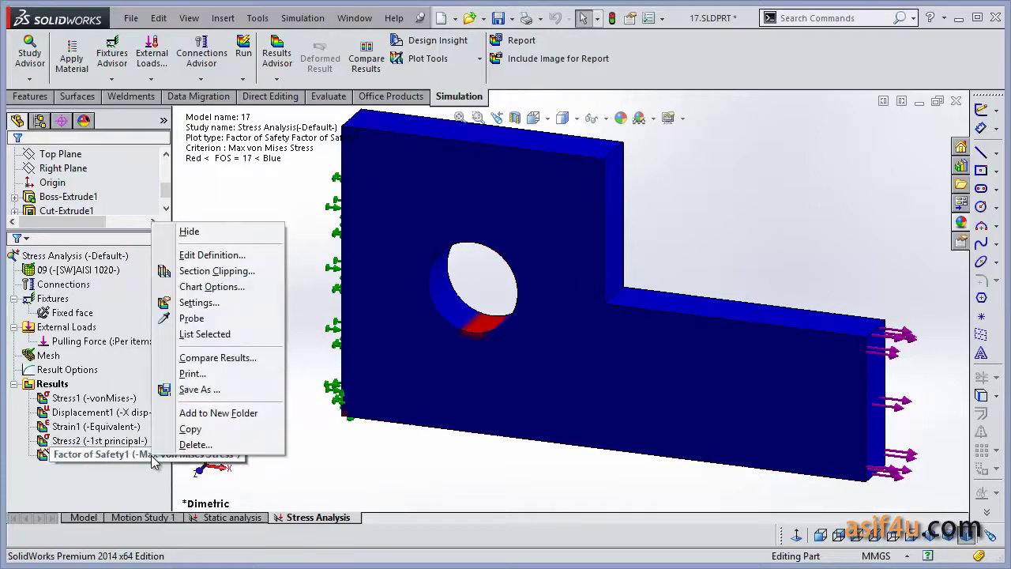
# Step: Edit Factor of Safety1's definition, changing the areas-below threshold from 17 to 14
pyautogui.click(199, 255)
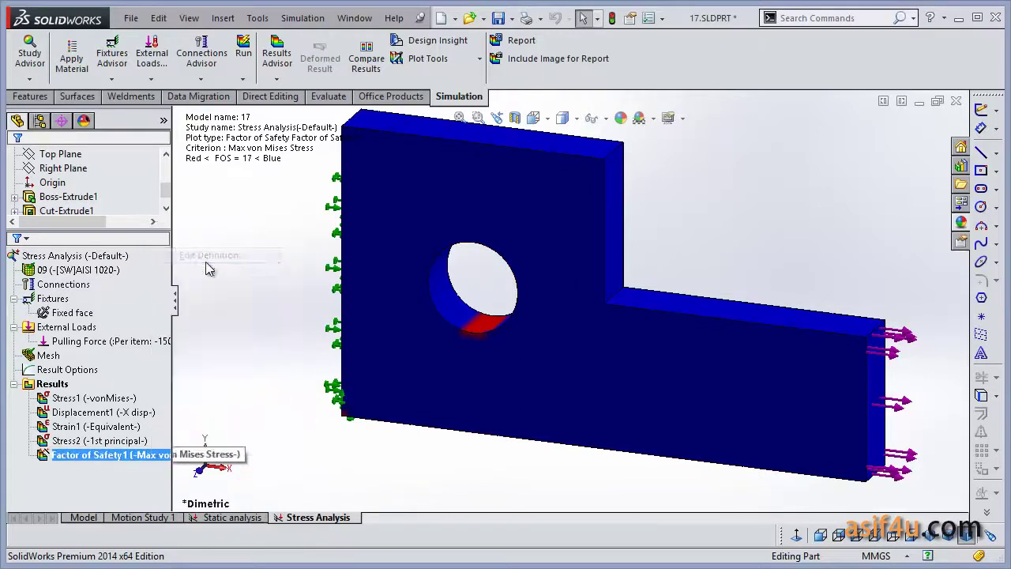
pyautogui.click(348, 143)
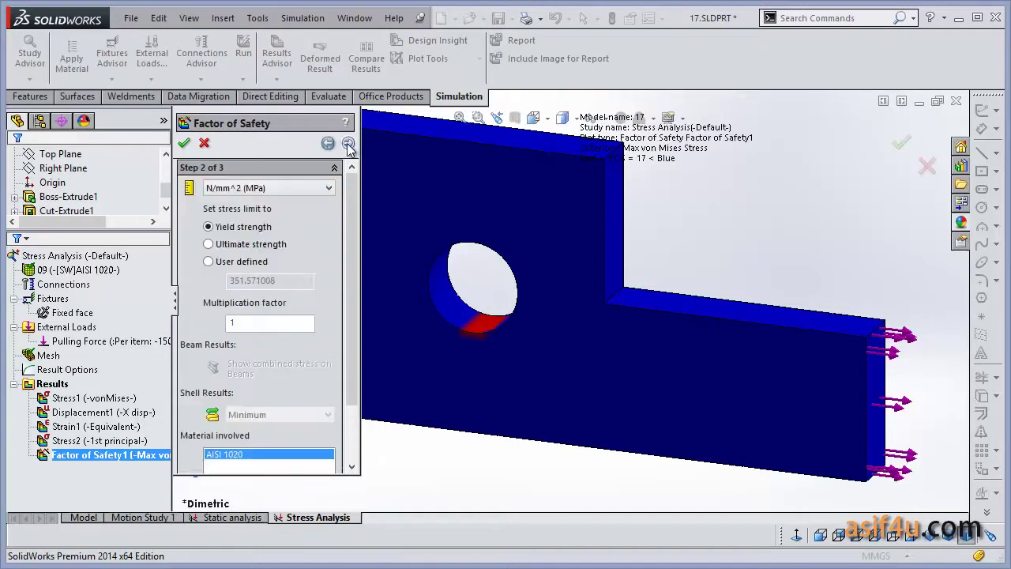
pyautogui.click(348, 143)
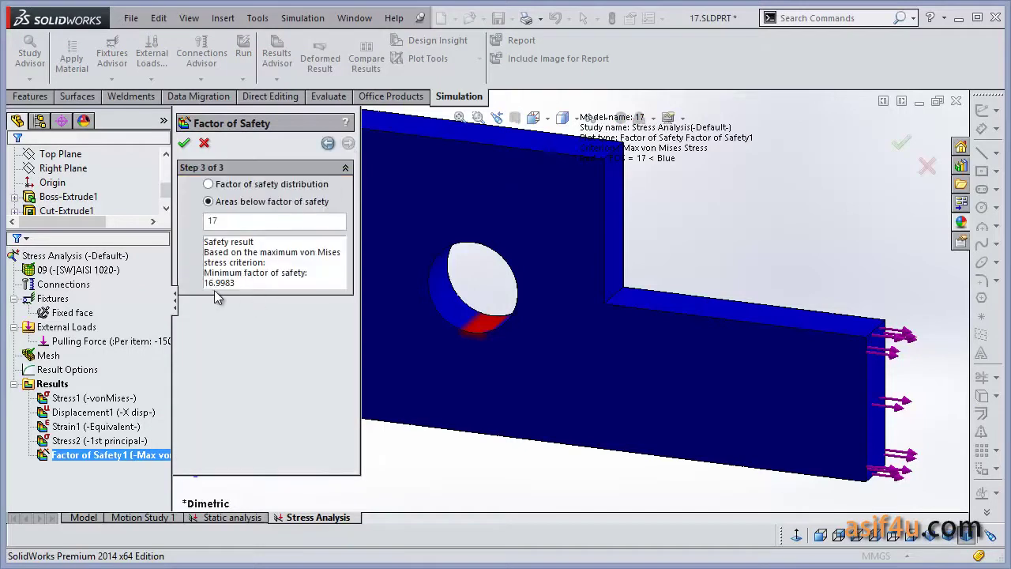
pyautogui.moveTo(231, 222); pyautogui.dragTo(190, 229)
pyautogui.write('14')
pyautogui.click(184, 143)
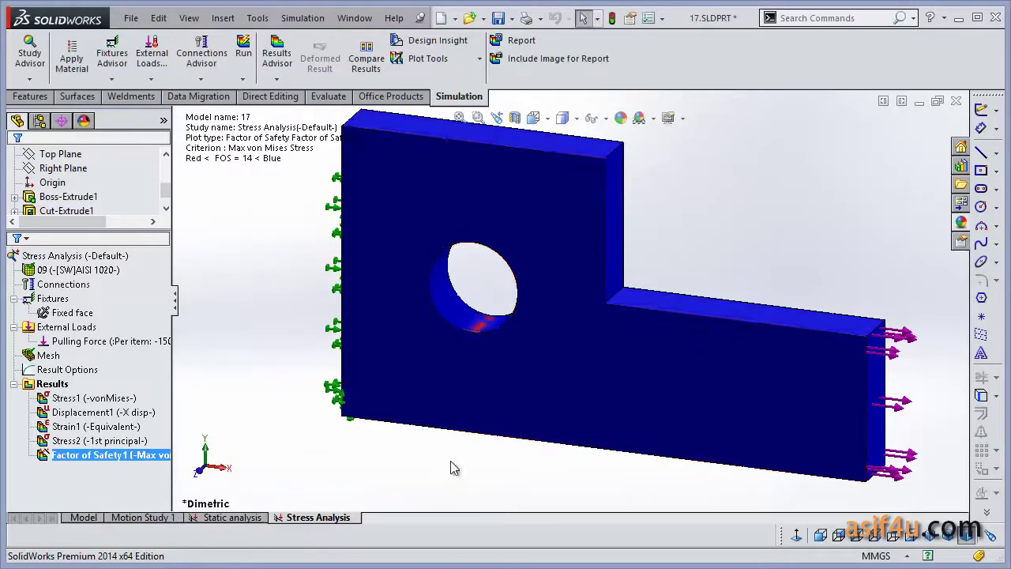
pyautogui.scroll(-3, 505, 319)
pyautogui.scroll(-2, 506, 319)
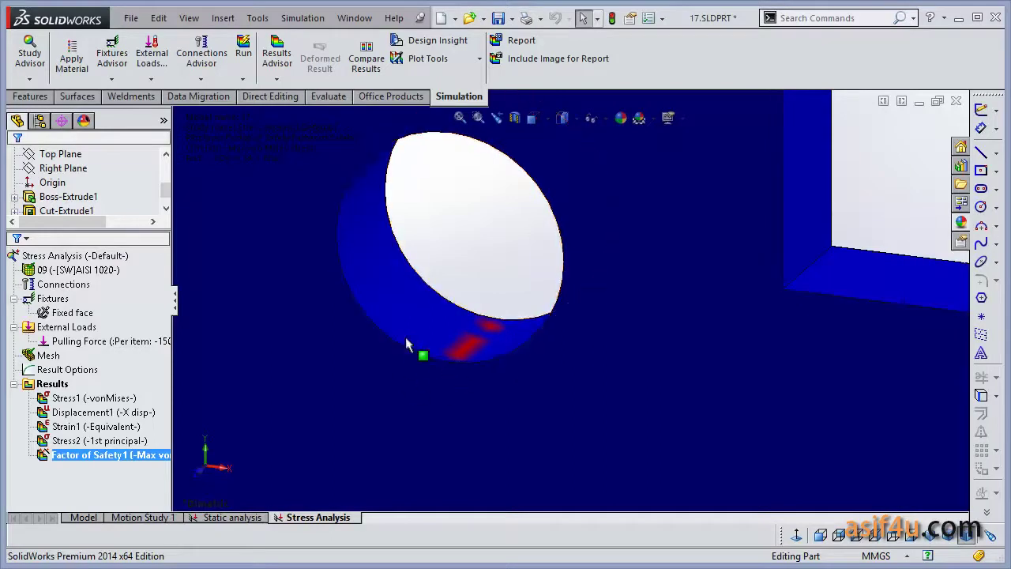
pyautogui.scroll(5, 484, 342)
pyautogui.scroll(3, 513, 326)
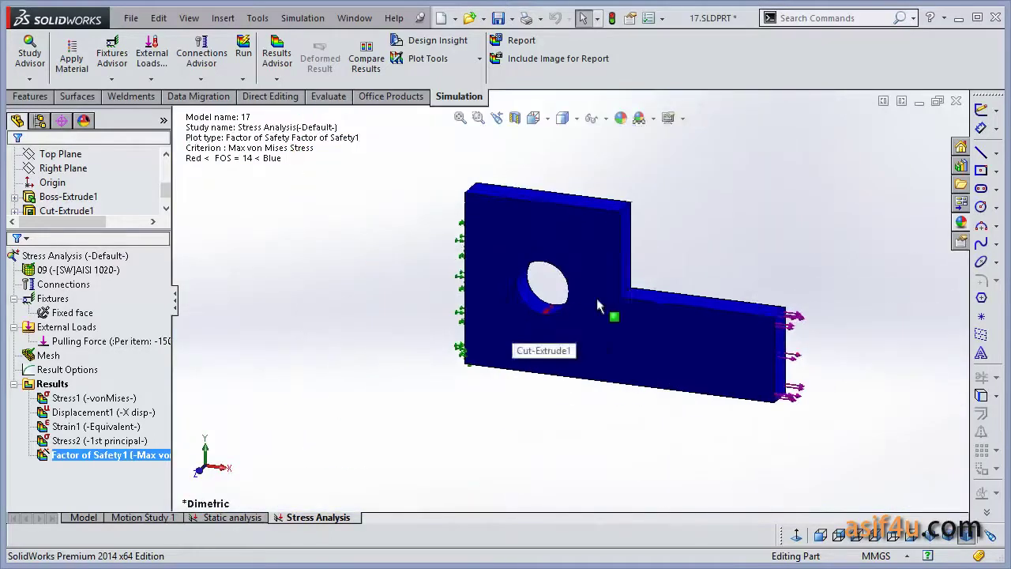
pyautogui.doubleClick(152, 460)
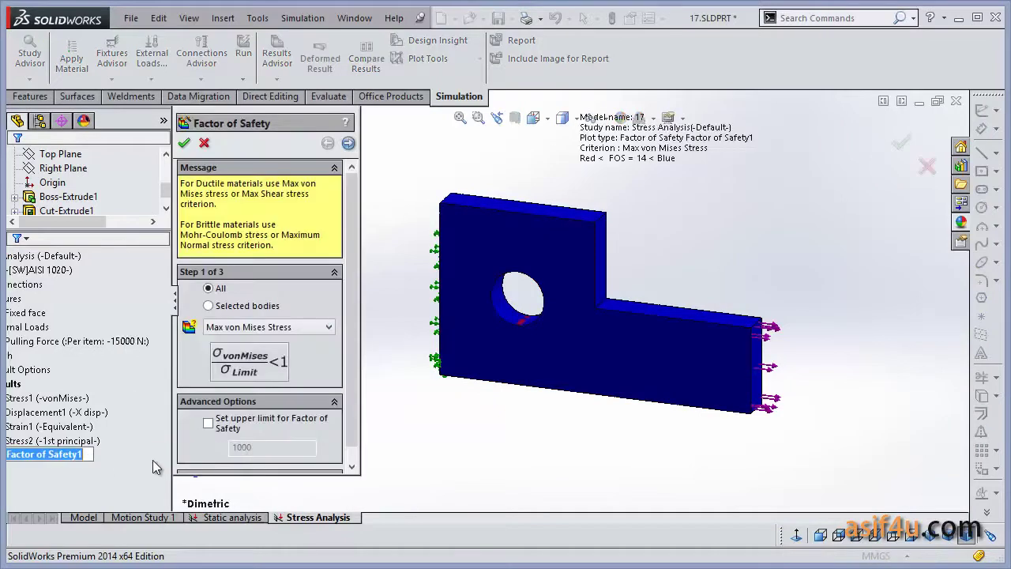
pyautogui.click(204, 142)
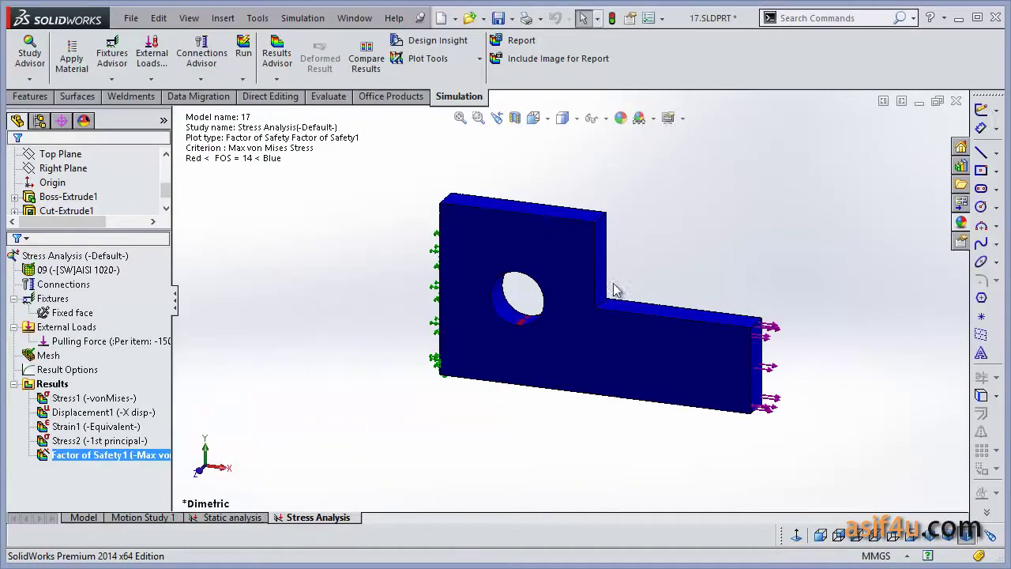
pyautogui.scroll(-3, 614, 293)
pyautogui.scroll(2, 615, 294)
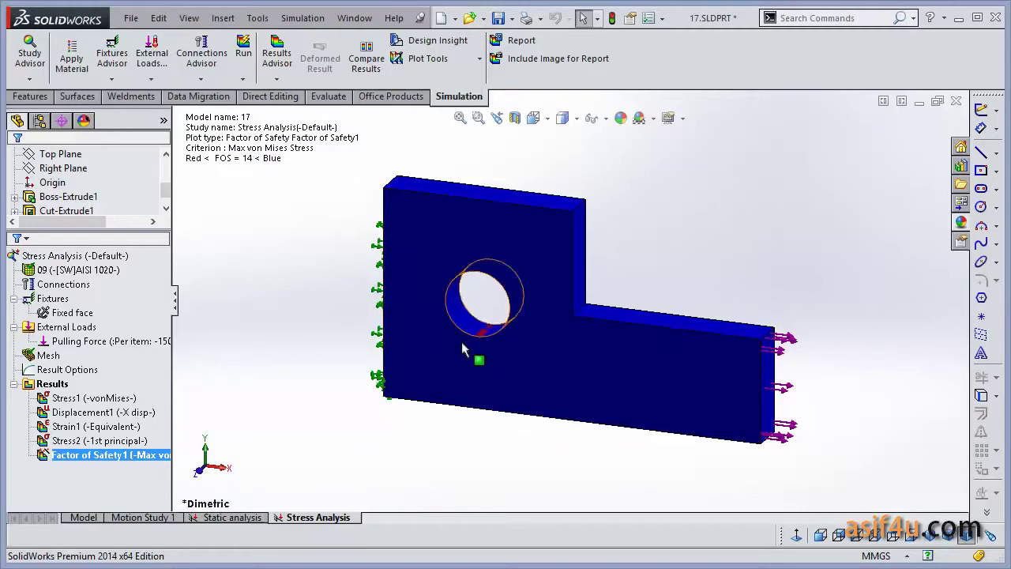
# Step: Delete the existing Factor of Safety1 plot
pyautogui.rightClick(156, 455)
pyautogui.click(197, 446)
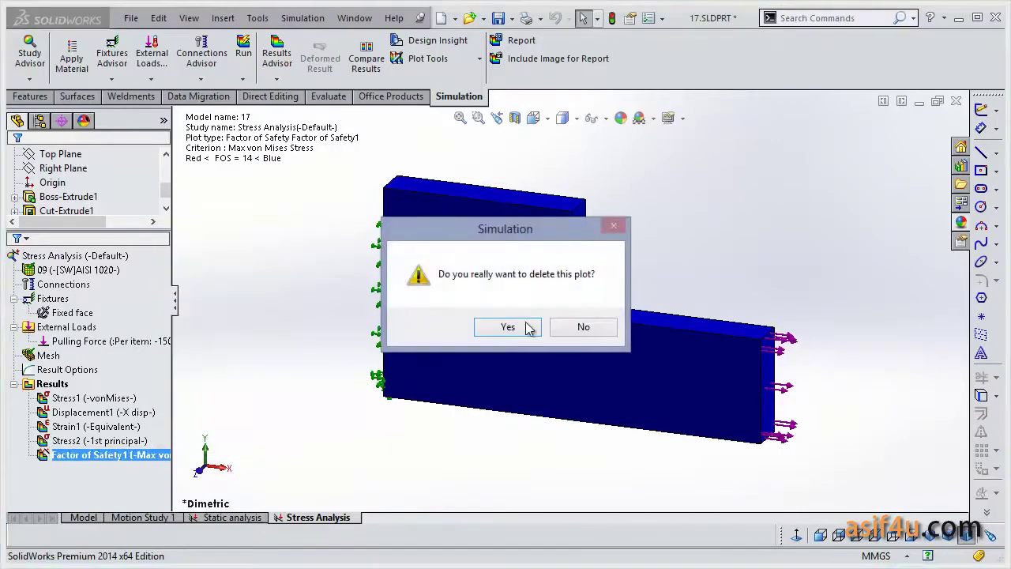
pyautogui.click(526, 329)
# Step: Define a new factor of safety plot with the Automatic criterion, showing areas below FOS 17
pyautogui.rightClick(67, 387)
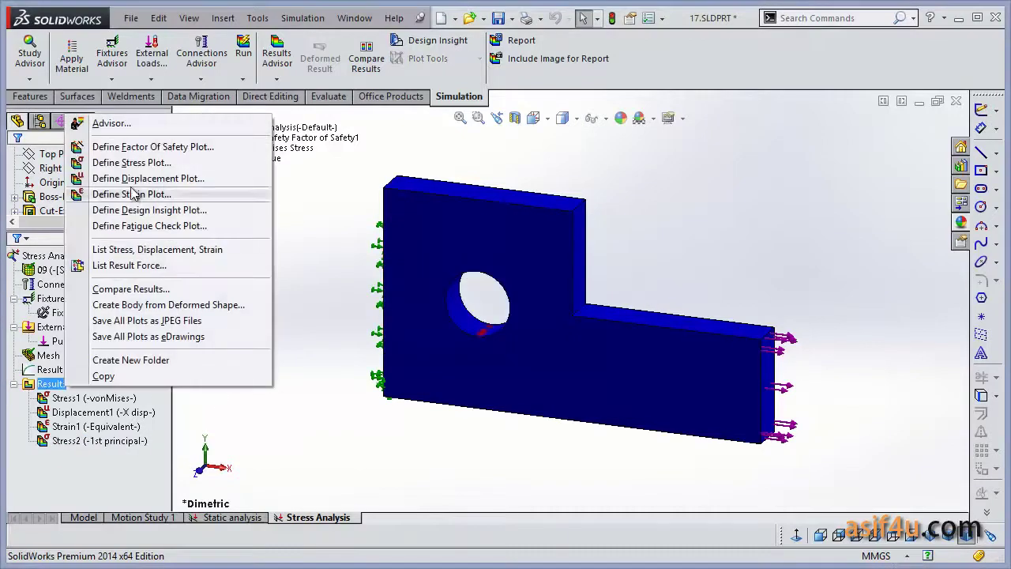
pyautogui.click(147, 149)
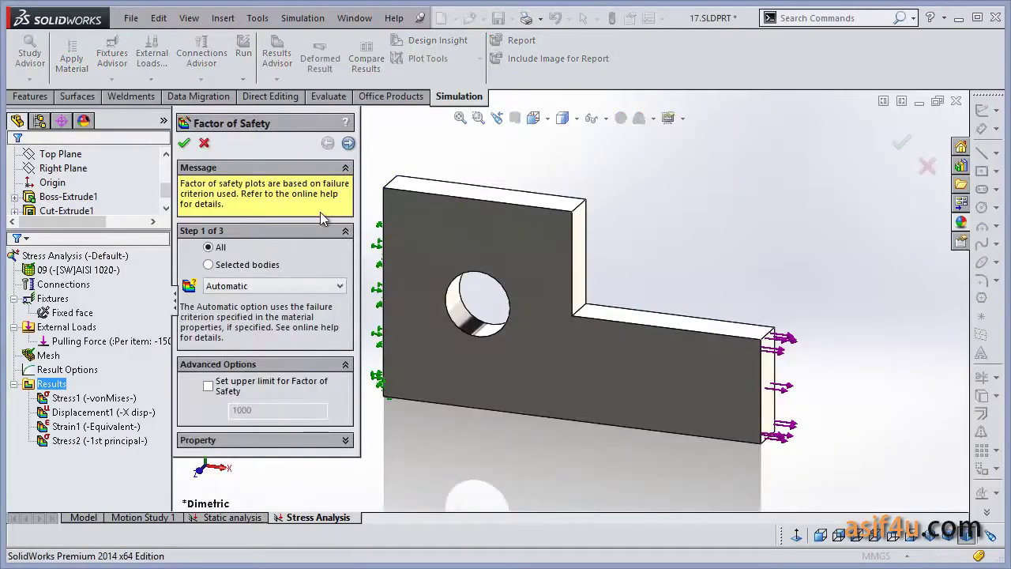
pyautogui.click(285, 291)
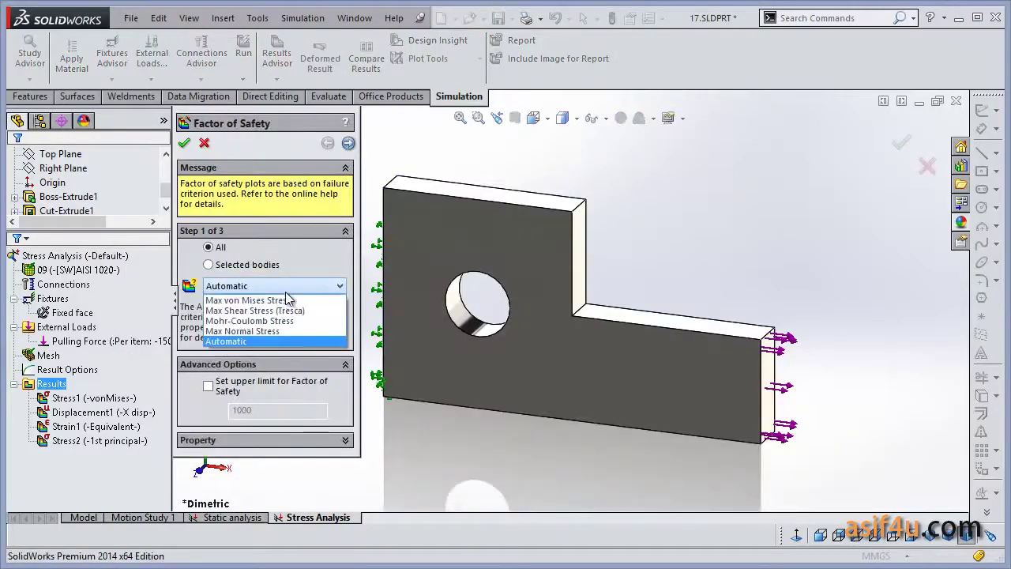
pyautogui.click(278, 348)
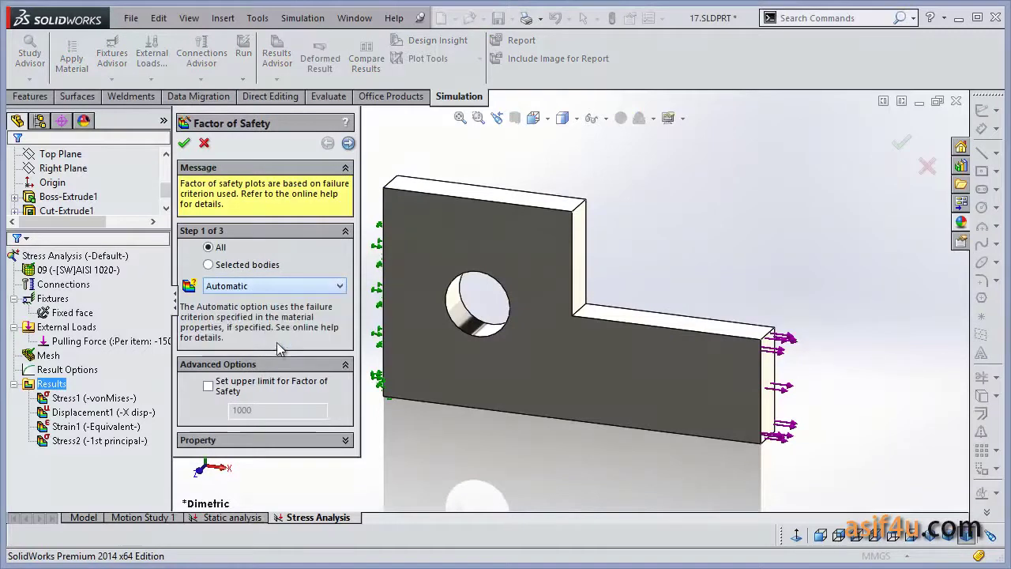
pyautogui.click(348, 143)
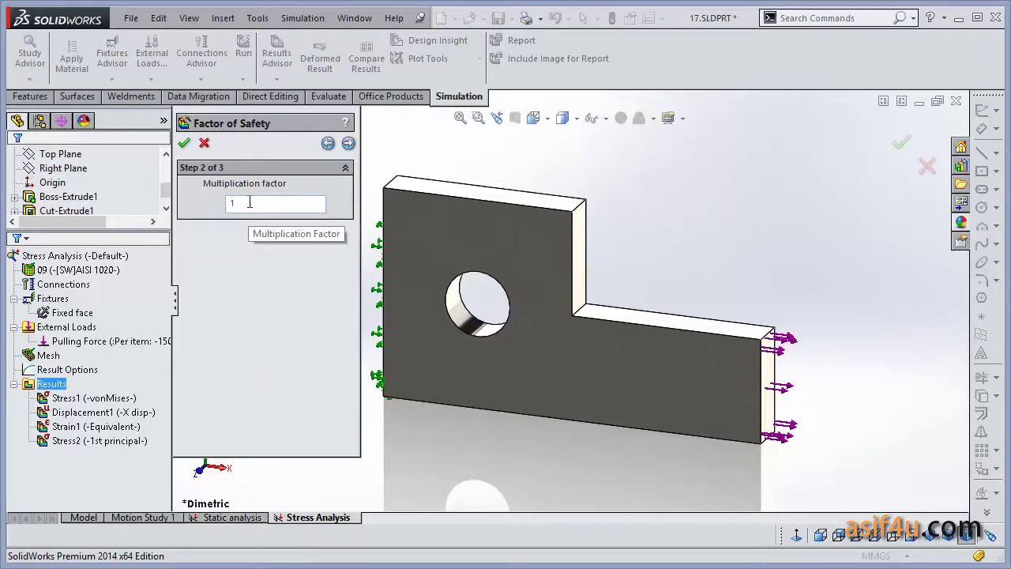
pyautogui.click(349, 142)
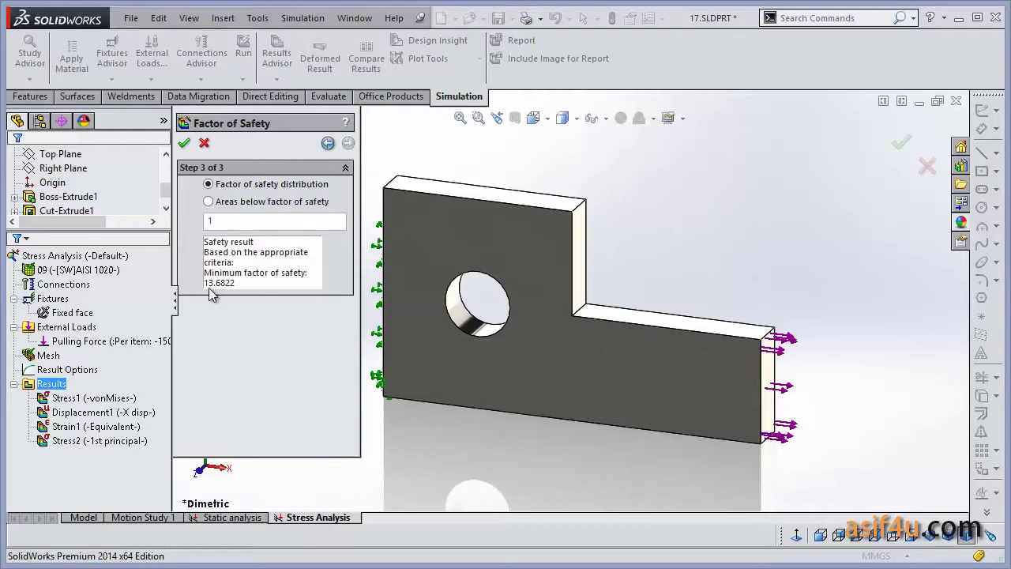
pyautogui.click(216, 218)
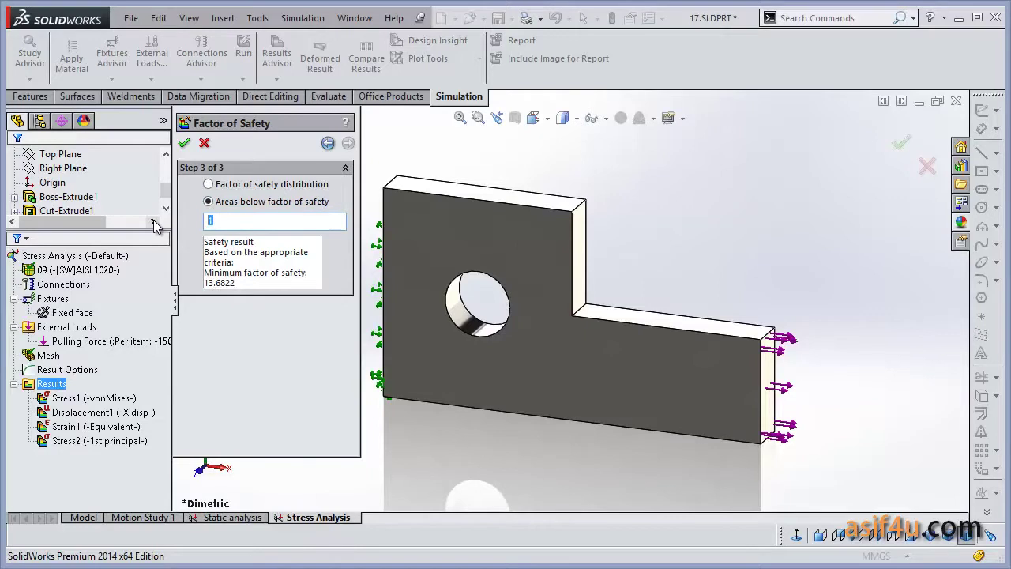
pyautogui.write('17')
pyautogui.click(184, 143)
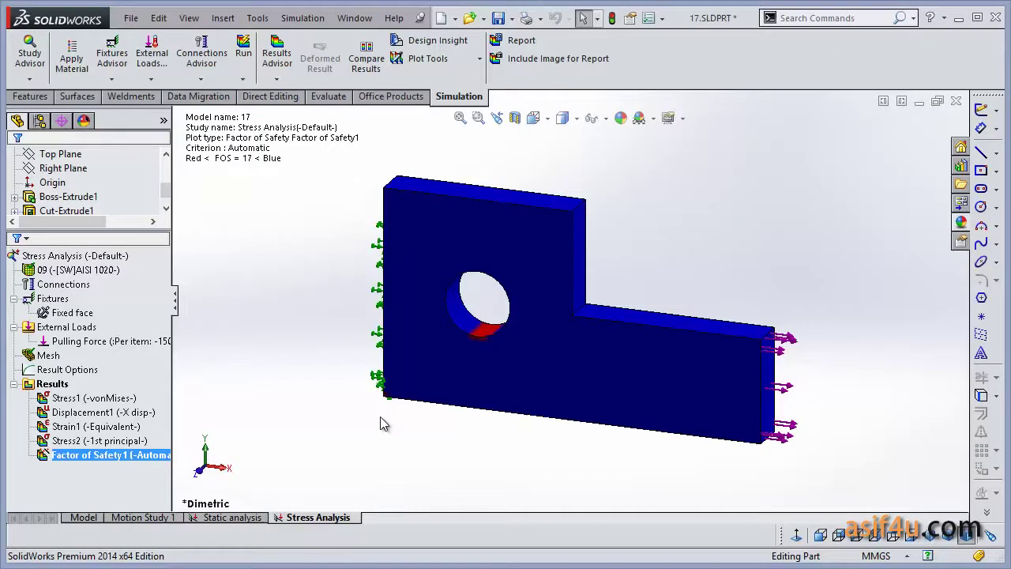
pyautogui.rightClick(147, 455)
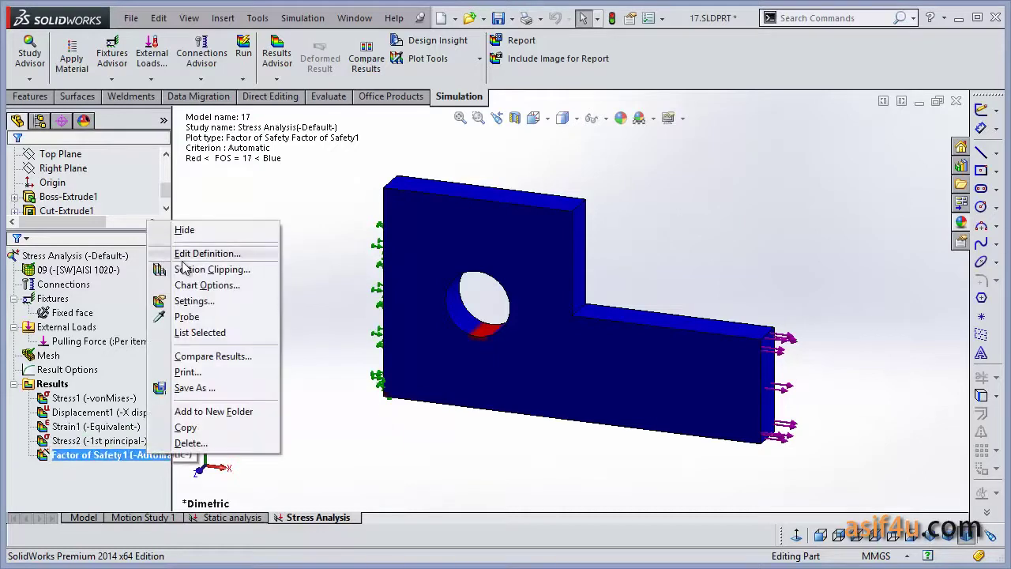
pyautogui.click(201, 253)
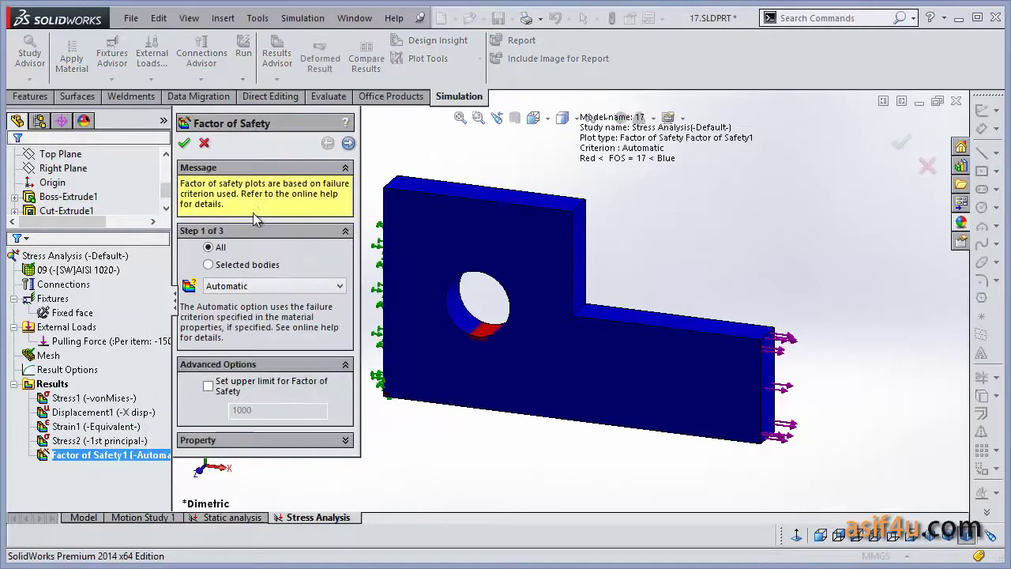
pyautogui.click(269, 286)
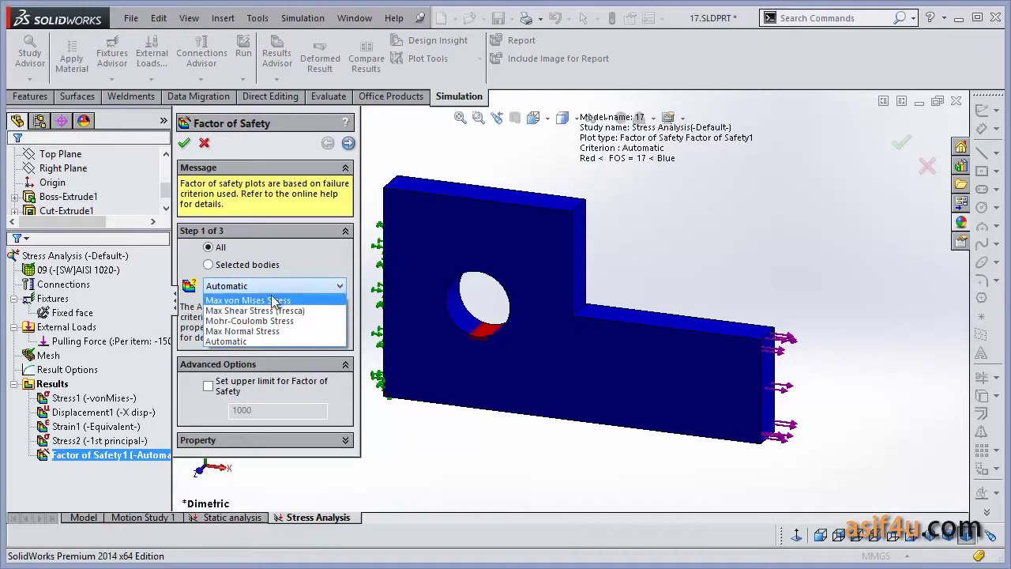
pyautogui.click(203, 143)
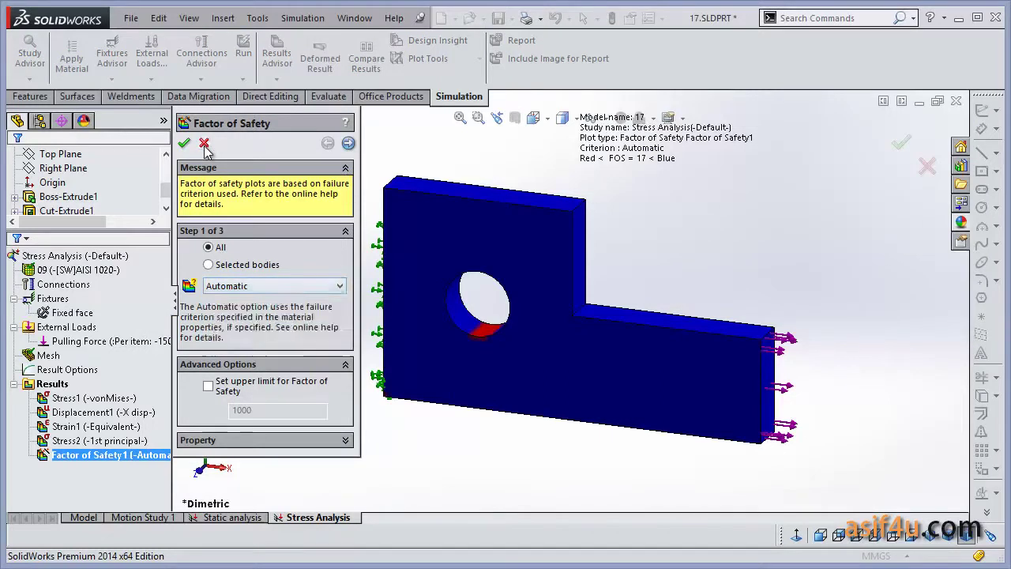
pyautogui.click(204, 143)
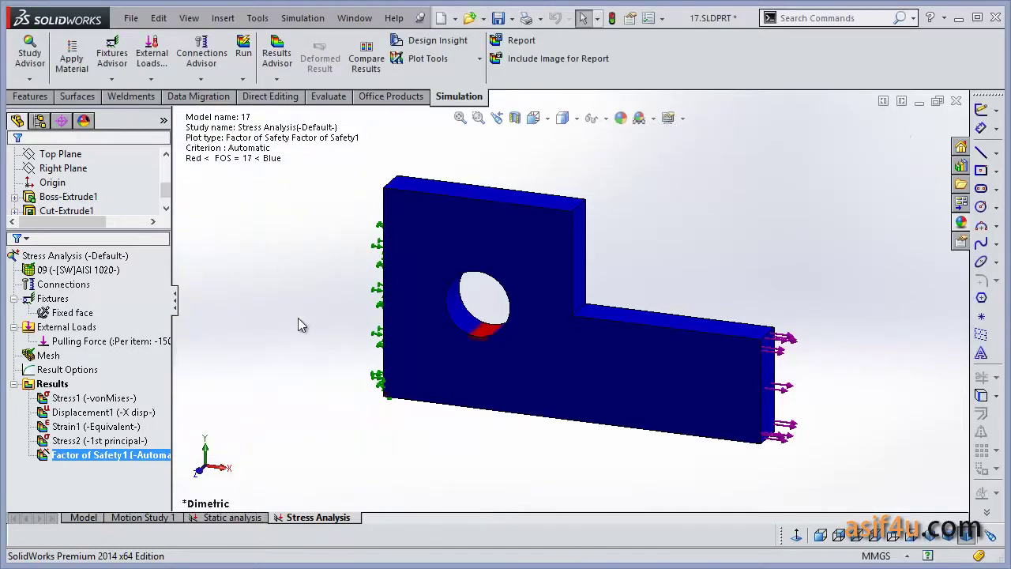